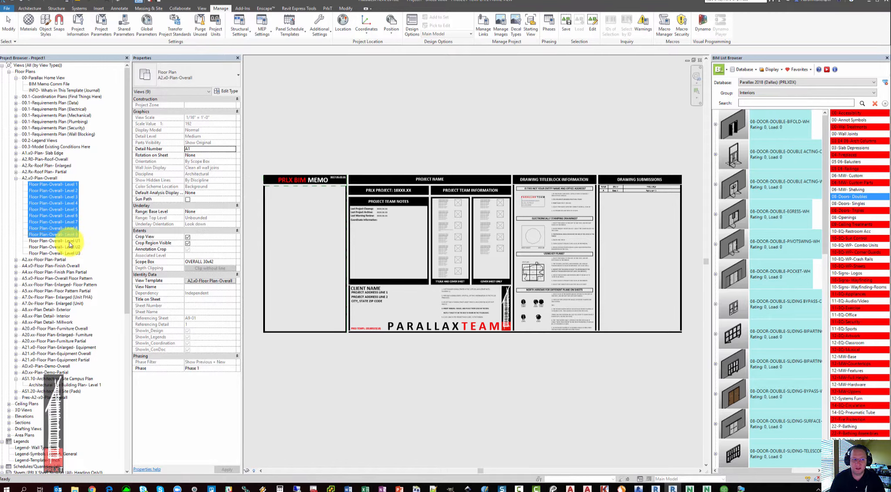
- Check the overall floor plan views for Levels U1, U2 and U3 one after another in the project's view list
{"action": "left_click", "coordinate": [72, 242]}
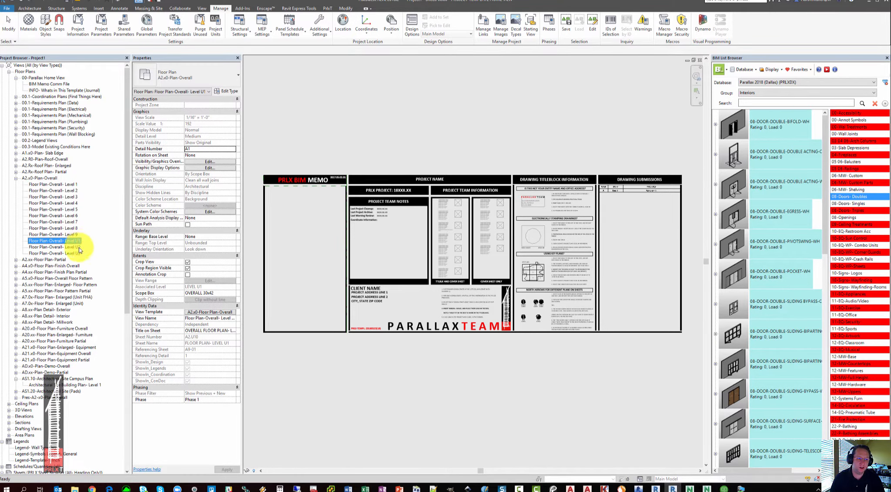
{"action": "left_click", "coordinate": [80, 247]}
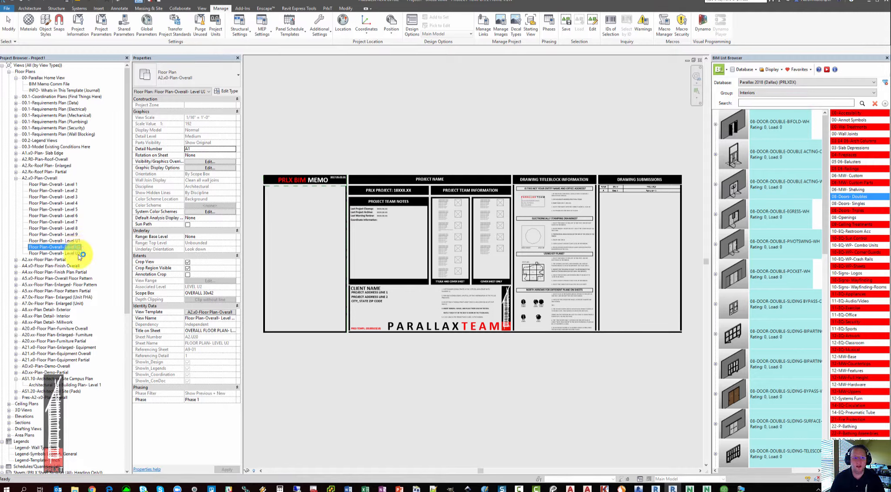
{"action": "left_click", "coordinate": [79, 254]}
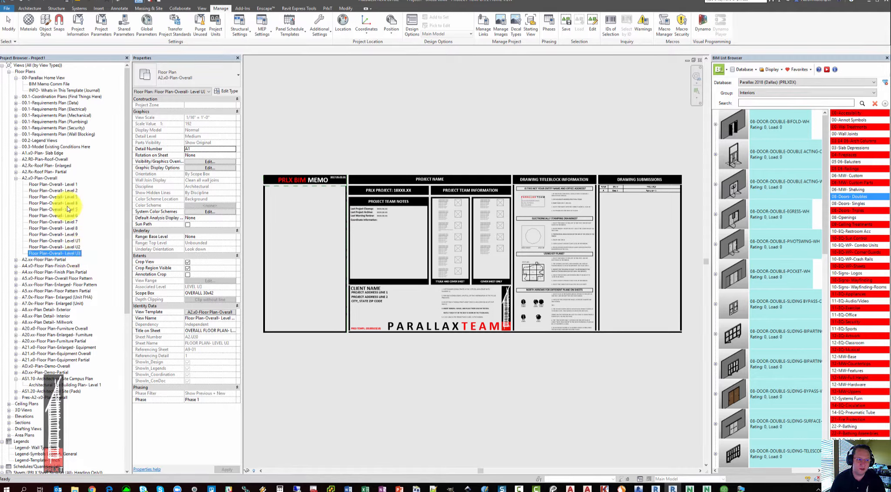
- Open the Level 1 overall floor plan, and from its north marker open the exterior elevation to view the level lines
{"action": "double_click", "coordinate": [60, 185]}
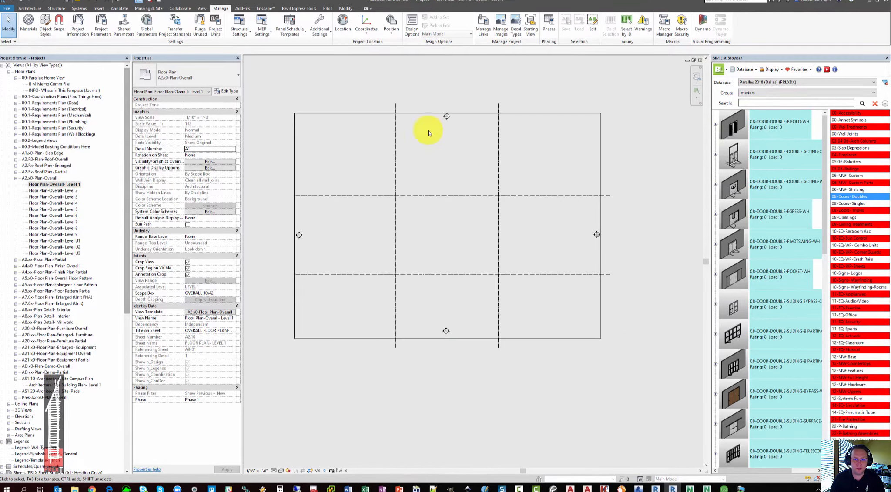
{"action": "left_click", "coordinate": [450, 121]}
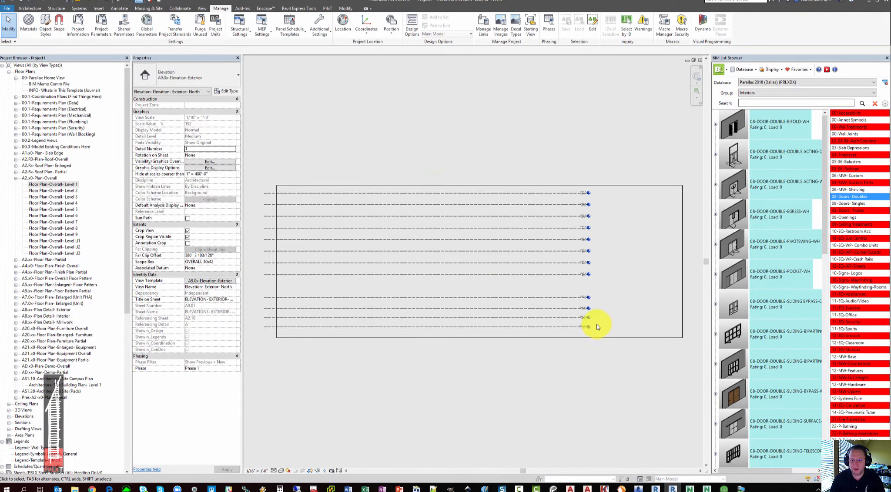
{"action": "scroll", "coordinate": [596, 324], "scroll_direction": "up", "scroll_amount": 3}
{"action": "middle_click_drag", "start_coordinate": [609, 327], "coordinate": [598, 341]}
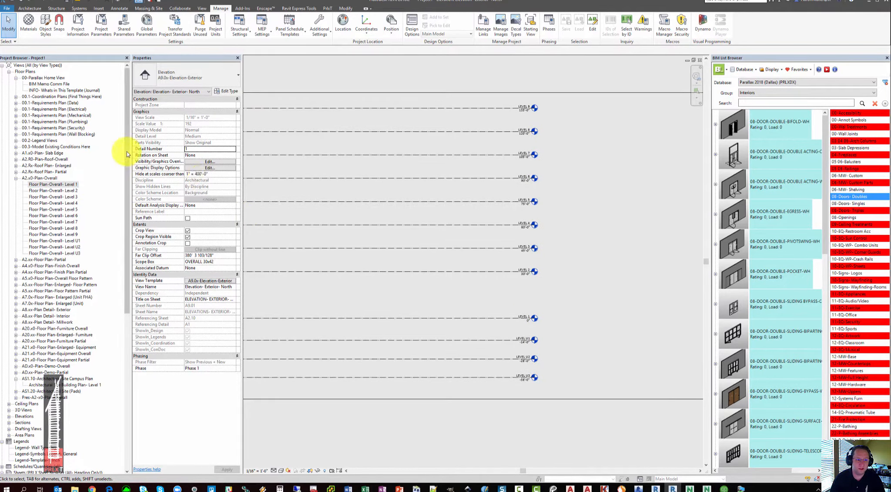
- Expand the 07 ARCHITECTURAL PLANS sheets and select the overall floor plan sheets A2.10, A2.20, A2.30, A2.40, A2.50 and A2.60
{"action": "left_click_drag", "start_coordinate": [127, 147], "coordinate": [139, 307]}
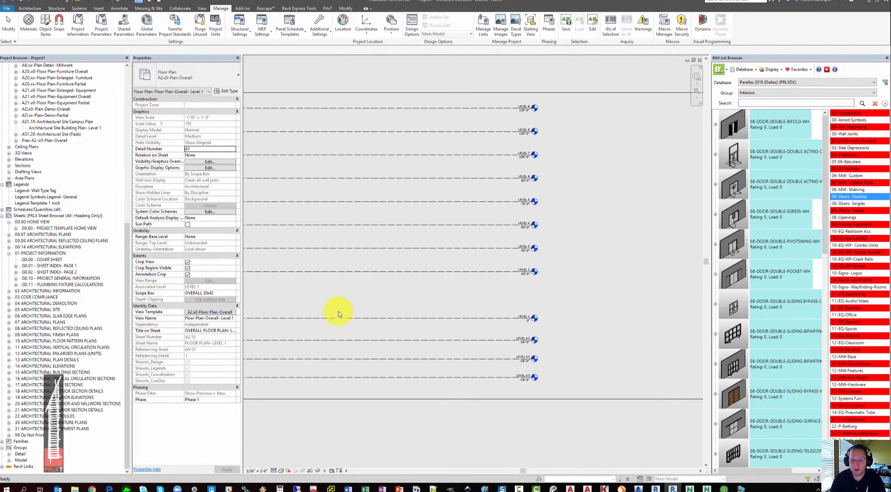
{"action": "left_click", "coordinate": [43, 322]}
{"action": "left_click", "coordinate": [9, 322]}
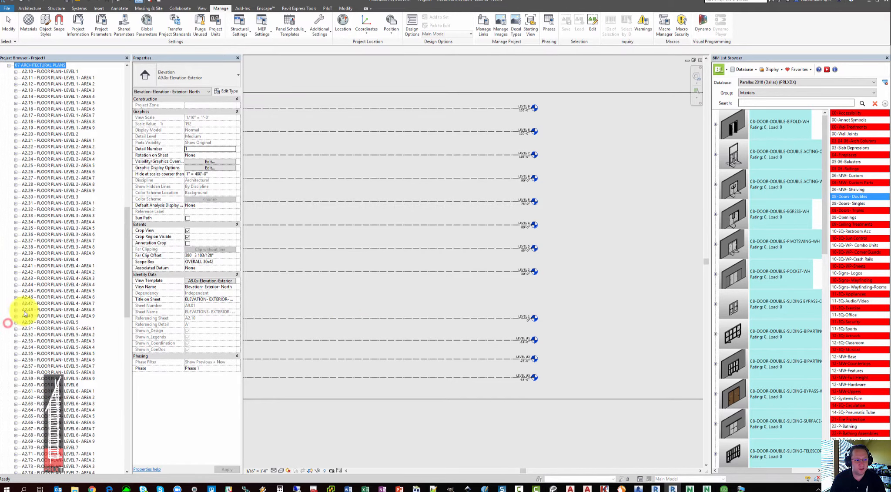
{"action": "left_click", "coordinate": [73, 72]}
{"action": "left_click", "coordinate": [68, 133], "text": "ctrl"}
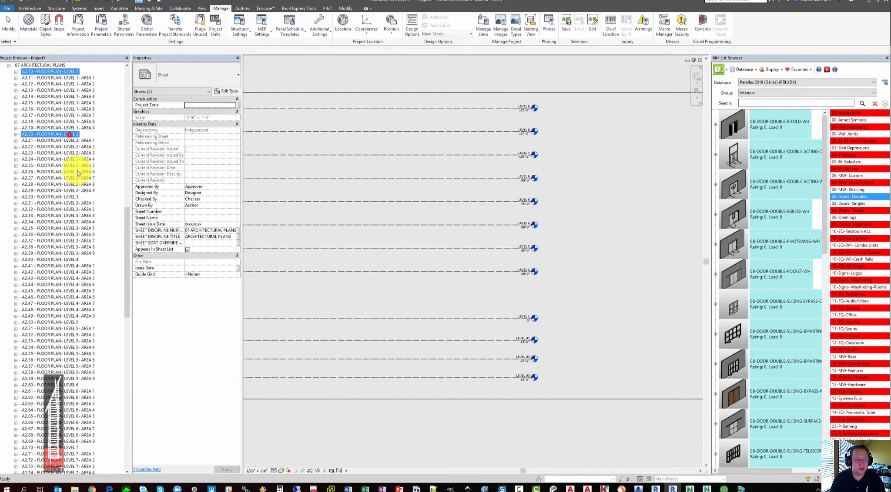
{"action": "left_click", "coordinate": [77, 197], "text": "ctrl"}
{"action": "left_click", "coordinate": [73, 259], "text": "ctrl"}
{"action": "left_click", "coordinate": [74, 322], "text": "ctrl"}
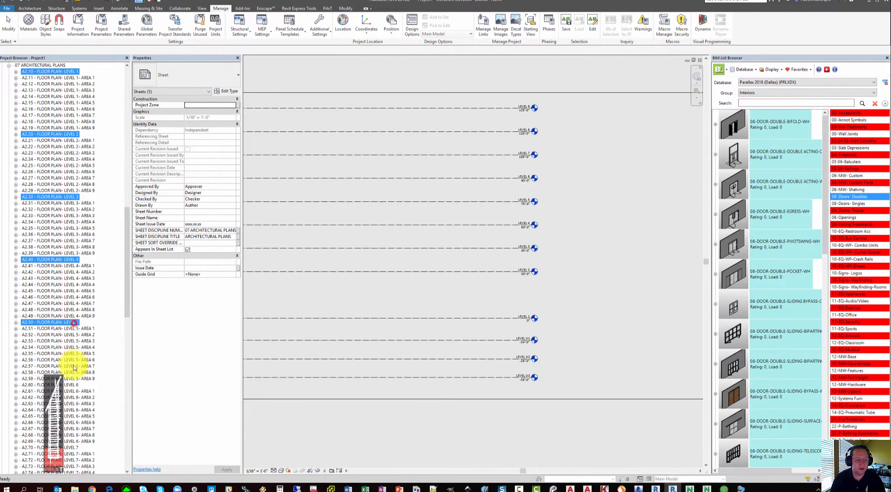
{"action": "left_click", "coordinate": [70, 385], "text": "ctrl"}
{"action": "mouse_move", "coordinate": [127, 240]}
{"action": "left_mouse_down"}
{"action": "mouse_move", "coordinate": [122, 352]}
{"action": "mouse_move", "coordinate": [127, 224]}
{"action": "left_mouse_up"}
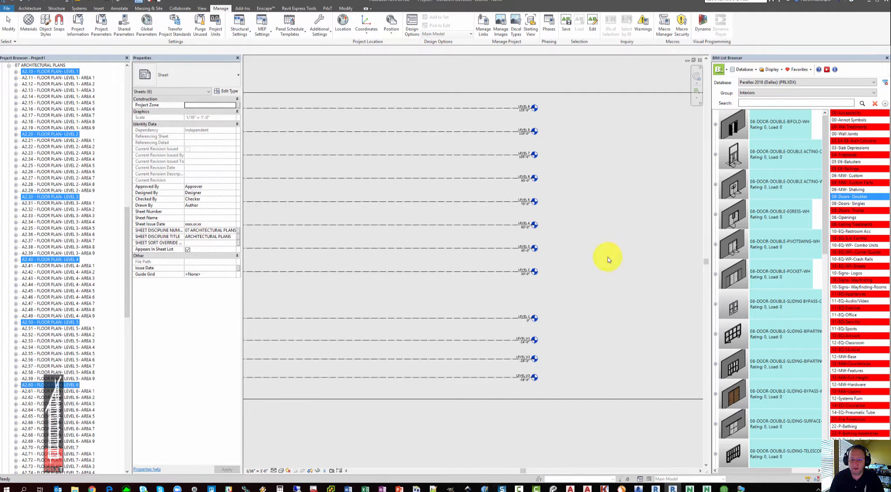
- Highlight the level lines for Levels 3 through 9 in the north elevation and clear the selection
{"action": "left_click", "coordinate": [562, 284]}
{"action": "left_click_drag", "start_coordinate": [557, 253], "coordinate": [455, 105]}
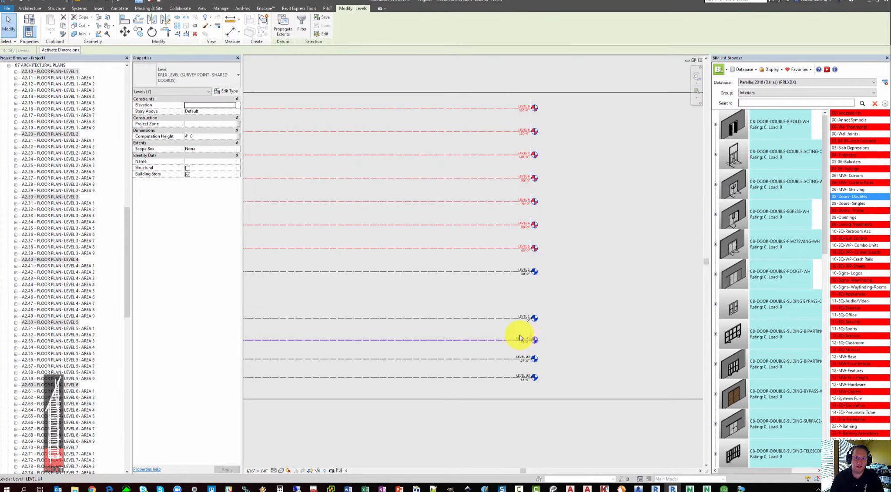
{"action": "left_click", "coordinate": [575, 208]}
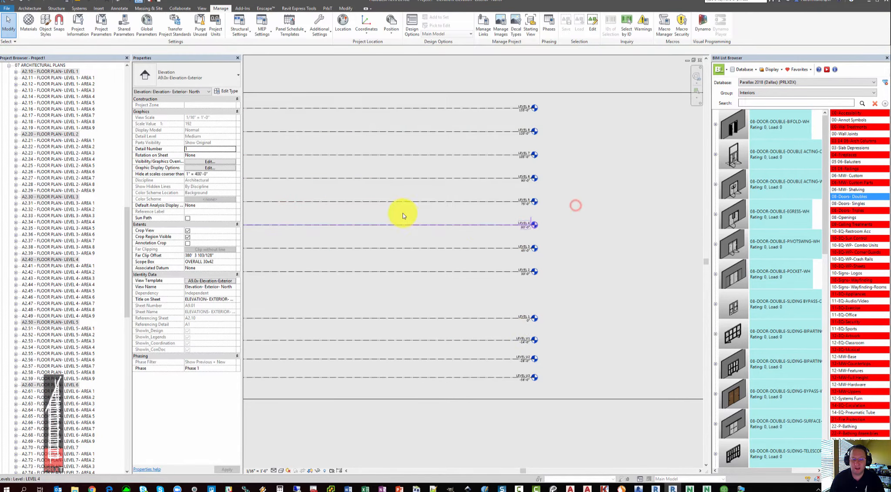
{"action": "scroll", "coordinate": [477, 235], "scroll_direction": "down", "scroll_amount": 4}
{"action": "scroll", "coordinate": [324, 243], "scroll_direction": "down", "scroll_amount": 2}
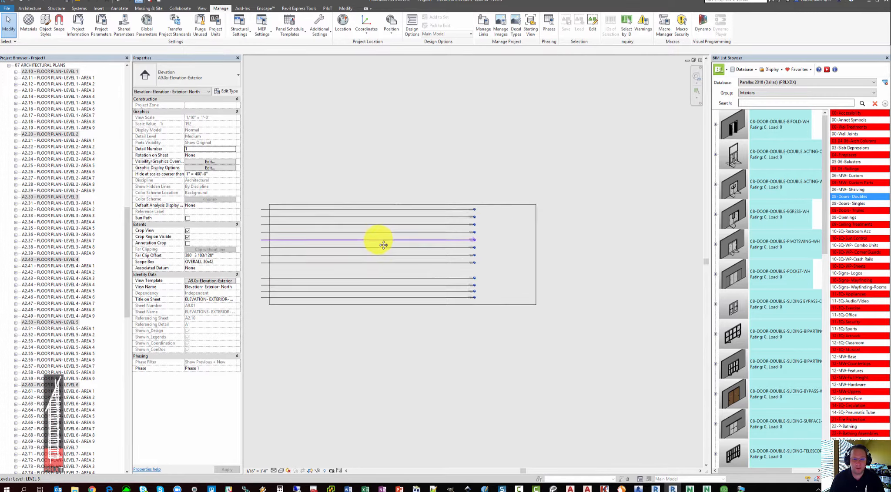
{"action": "left_click_drag", "start_coordinate": [128, 282], "coordinate": [129, 144]}
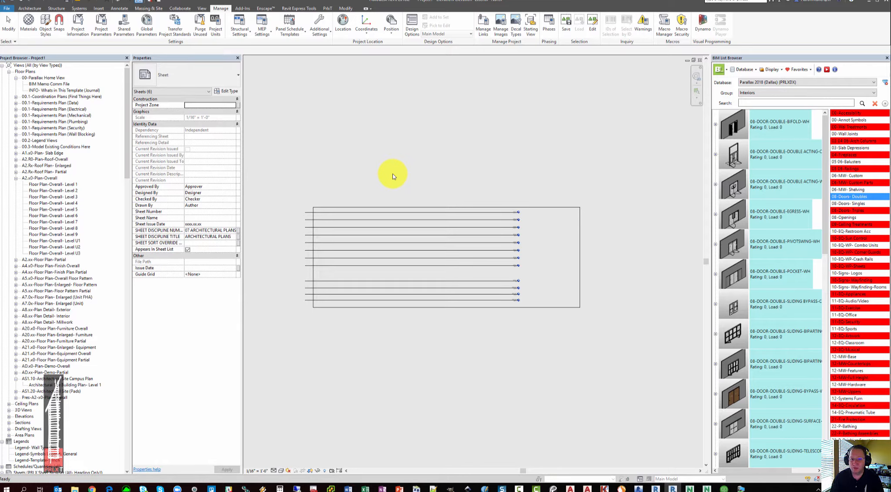
{"action": "left_click", "coordinate": [393, 176]}
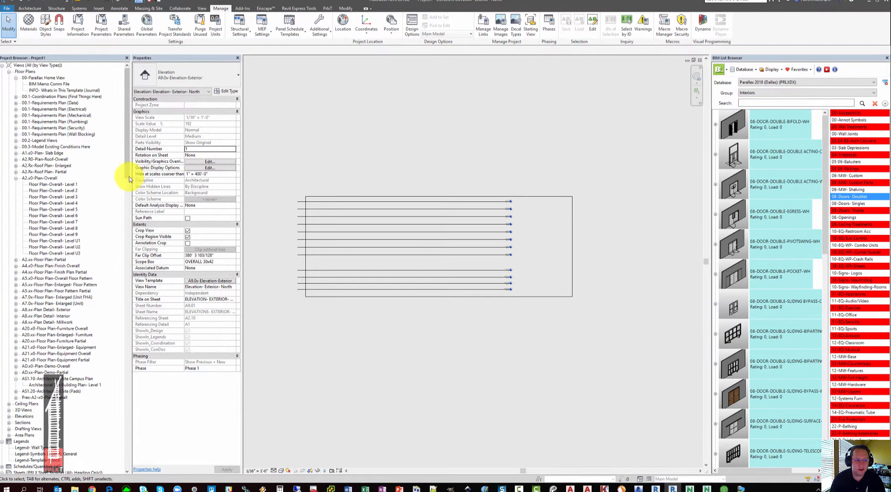
- Select the Level 1 area sheets A2.11 through A2.19 under 07 ARCHITECTURAL PLANS
{"action": "left_click_drag", "start_coordinate": [125, 167], "coordinate": [127, 298]}
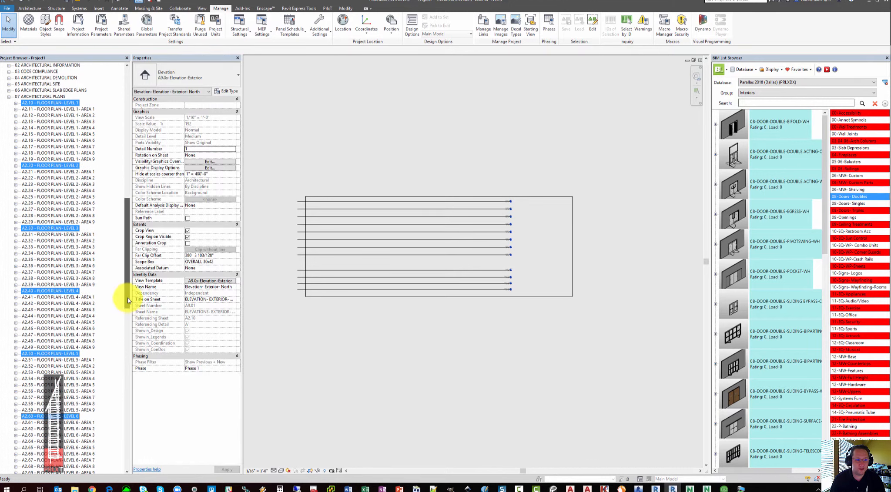
{"action": "left_click", "coordinate": [92, 109]}
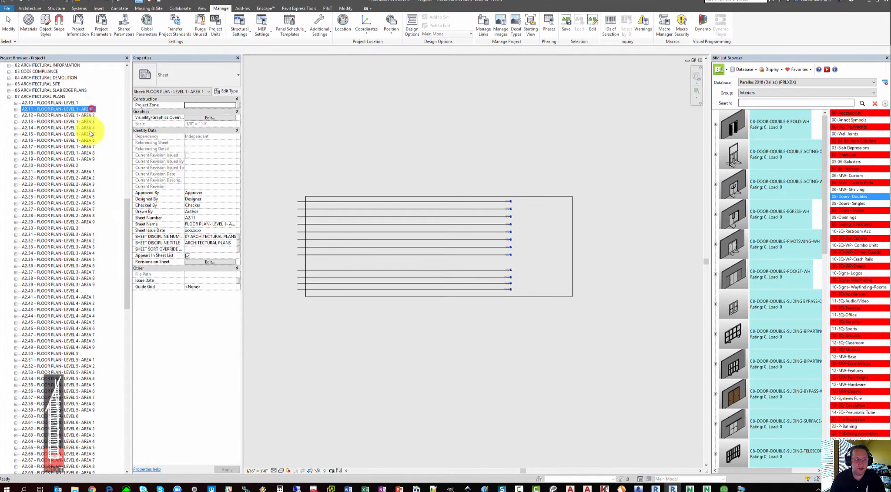
{"action": "left_click", "coordinate": [93, 160], "text": "shift"}
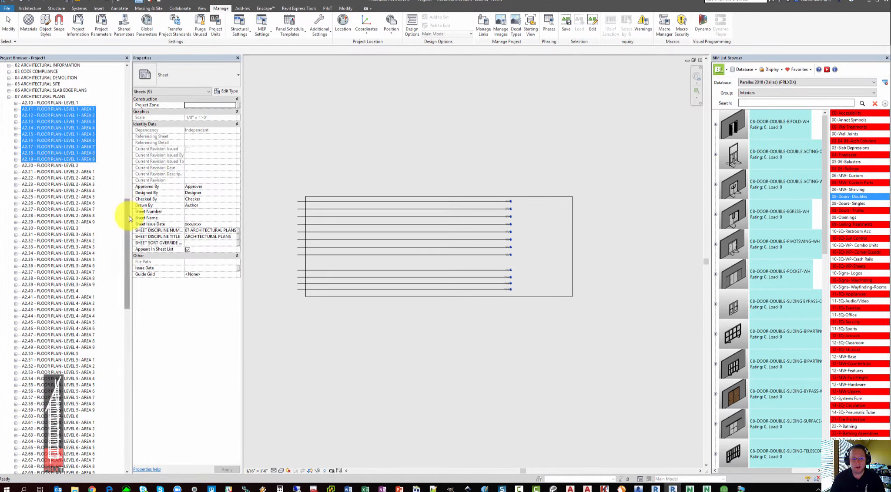
- Expand the 00.1-Coordination Plans group and open the Floor Plan-Coordination- Level 1 view
{"action": "left_click_drag", "start_coordinate": [128, 221], "coordinate": [124, 82]}
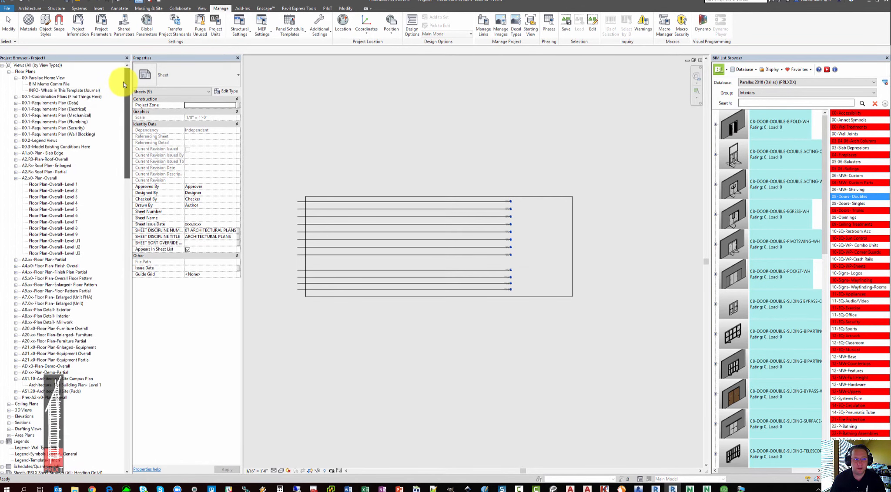
{"action": "double_click", "coordinate": [80, 98]}
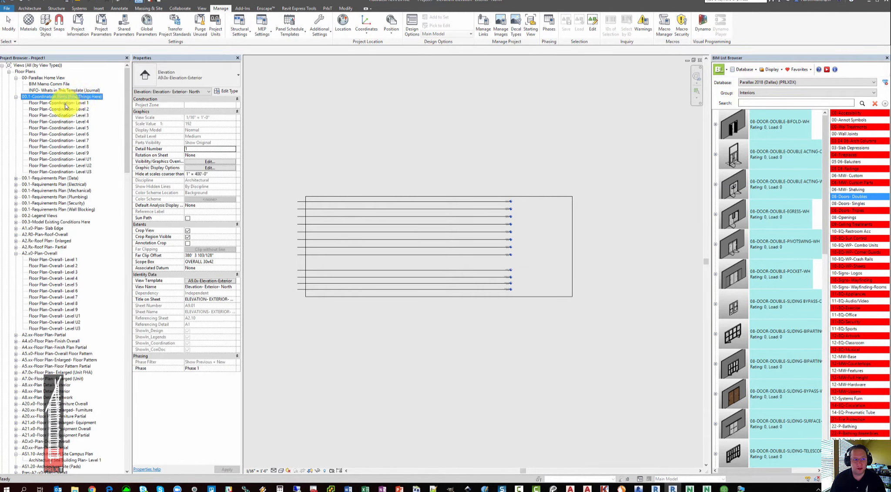
{"action": "left_click", "coordinate": [66, 103]}
{"action": "double_click", "coordinate": [65, 104]}
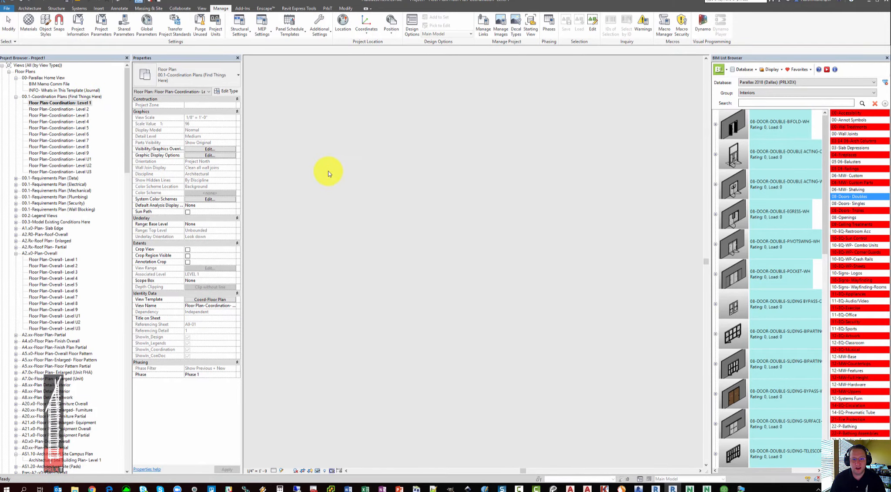
{"action": "middle_click_drag", "start_coordinate": [335, 234], "coordinate": [405, 197]}
{"action": "scroll", "coordinate": [375, 280], "scroll_direction": "up", "scroll_amount": 3}
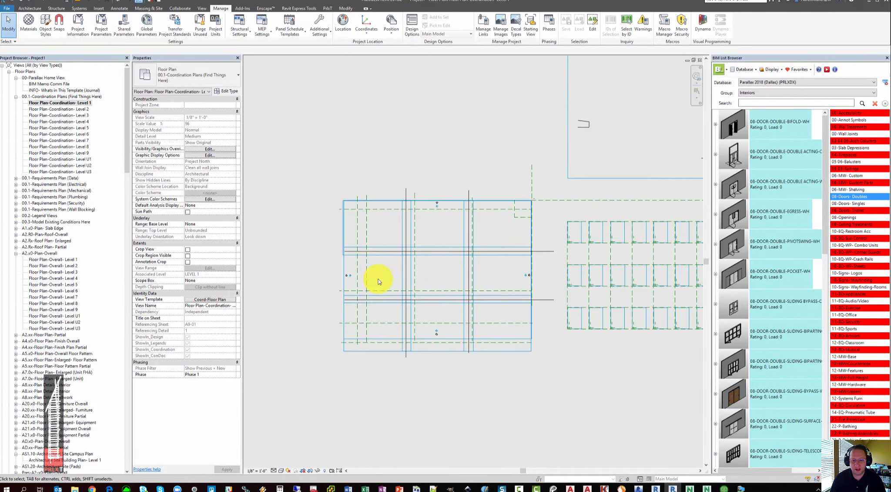
{"action": "scroll", "coordinate": [449, 281], "scroll_direction": "up", "scroll_amount": 4}
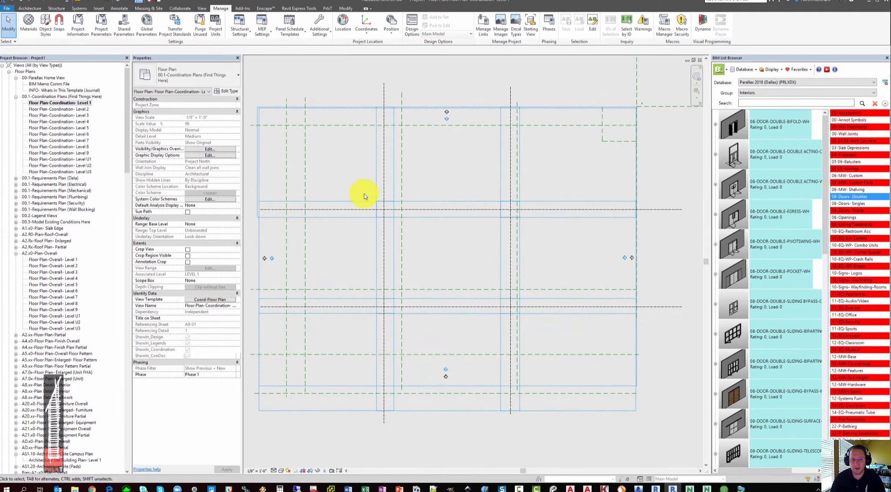
- Inspect the partial plan scope boxes in the coordination plan, including PARTIAL PLAN 1 and PARTIAL PLAN 9
{"action": "left_click", "coordinate": [257, 185]}
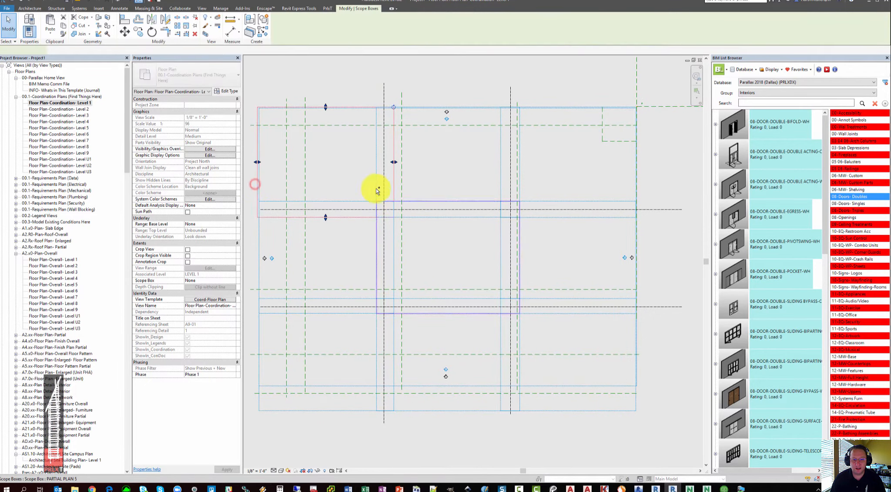
{"action": "left_click", "coordinate": [501, 174]}
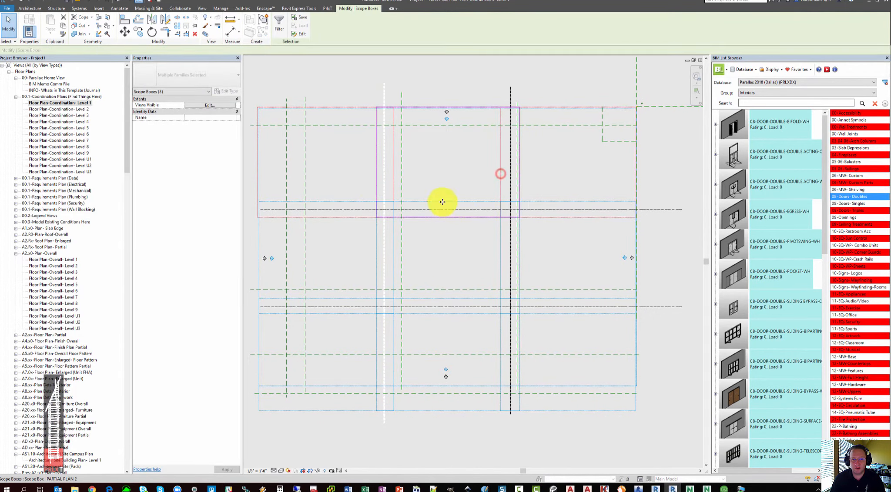
{"action": "left_click", "coordinate": [256, 133]}
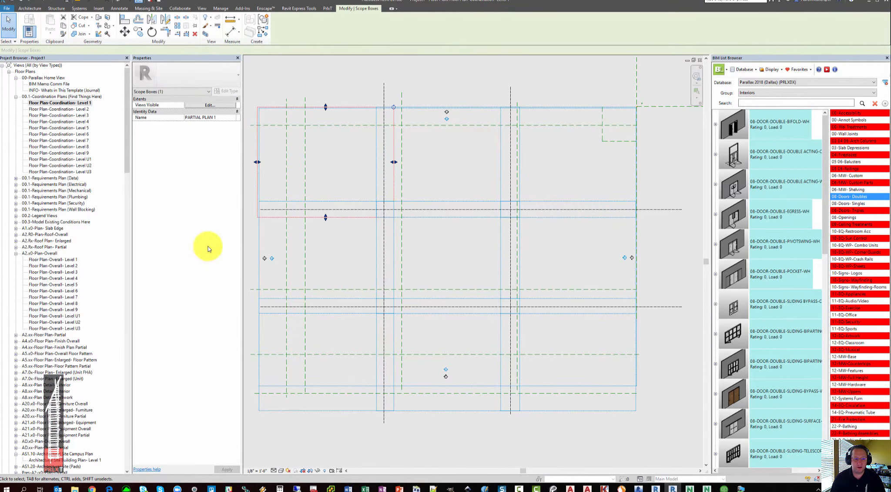
{"action": "left_click", "coordinate": [374, 140]}
{"action": "left_click", "coordinate": [585, 411]}
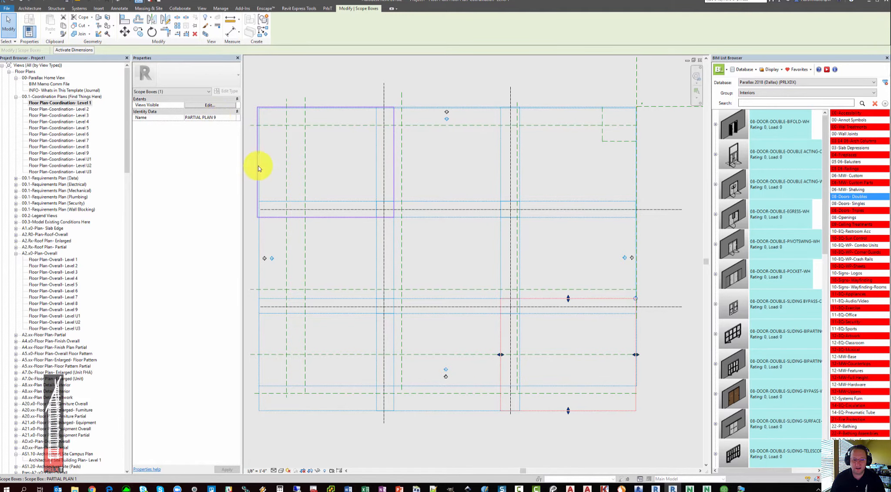
{"action": "left_click", "coordinate": [368, 284]}
- Select the large scope box surrounding the plan area to check its name, and clear the selection
{"action": "scroll", "coordinate": [371, 276], "scroll_direction": "down", "scroll_amount": 3}
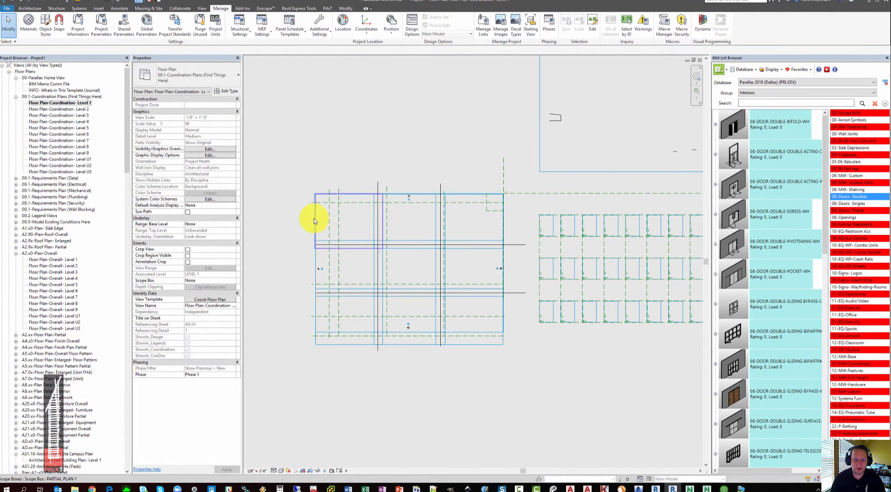
{"action": "left_click", "coordinate": [316, 221]}
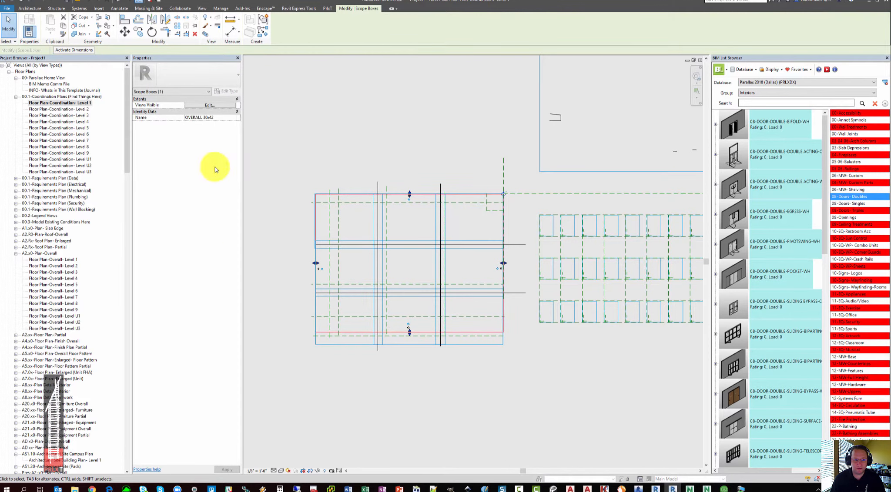
{"action": "middle_click_drag", "start_coordinate": [374, 169], "coordinate": [379, 162]}
{"action": "left_click", "coordinate": [334, 169]}
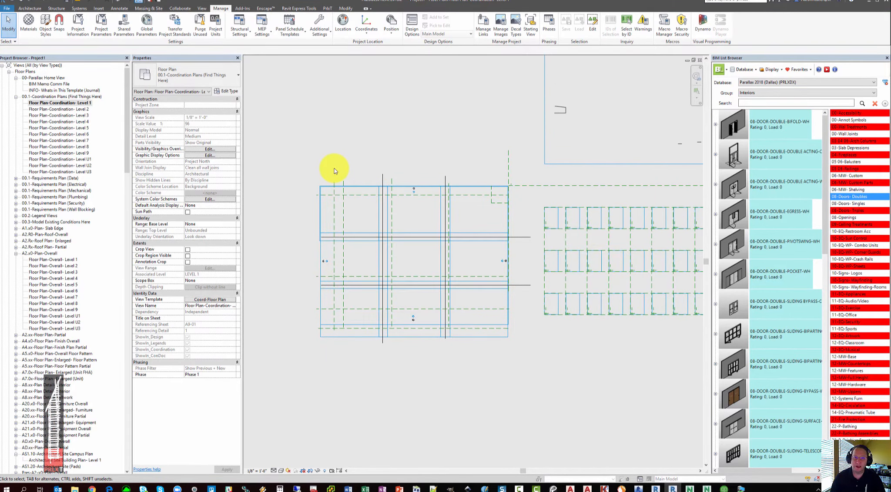
- Check which scope box is assigned to the Floor Plan-Overall- Level 1 view
{"action": "left_click", "coordinate": [127, 110]}
{"action": "scroll", "coordinate": [124, 111], "scroll_direction": "down", "scroll_amount": 2}
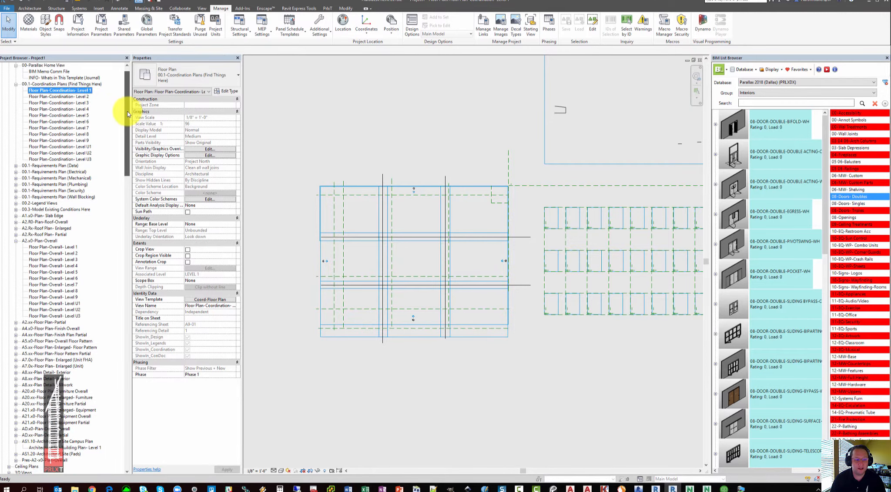
{"action": "left_click", "coordinate": [73, 223]}
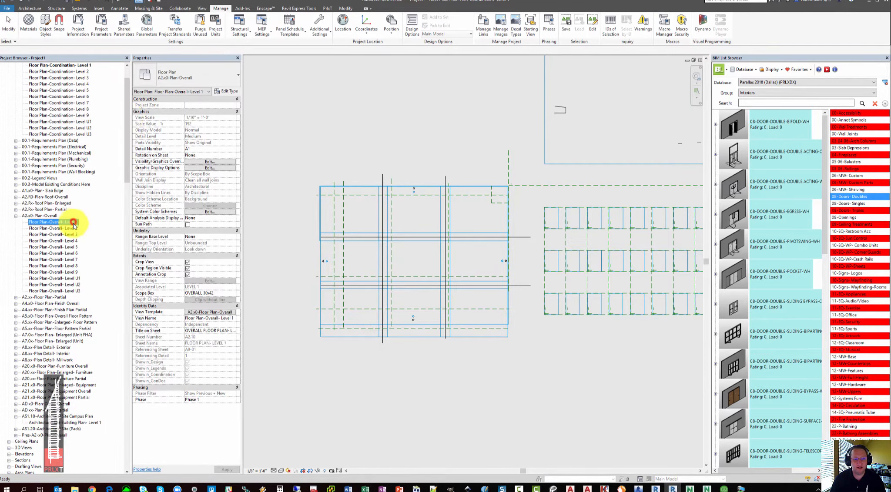
{"action": "left_click", "coordinate": [207, 294]}
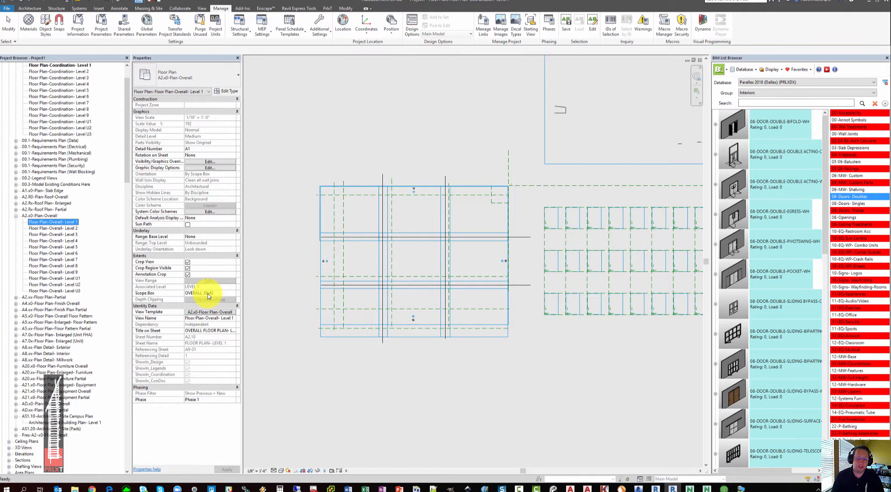
{"action": "left_click", "coordinate": [321, 221]}
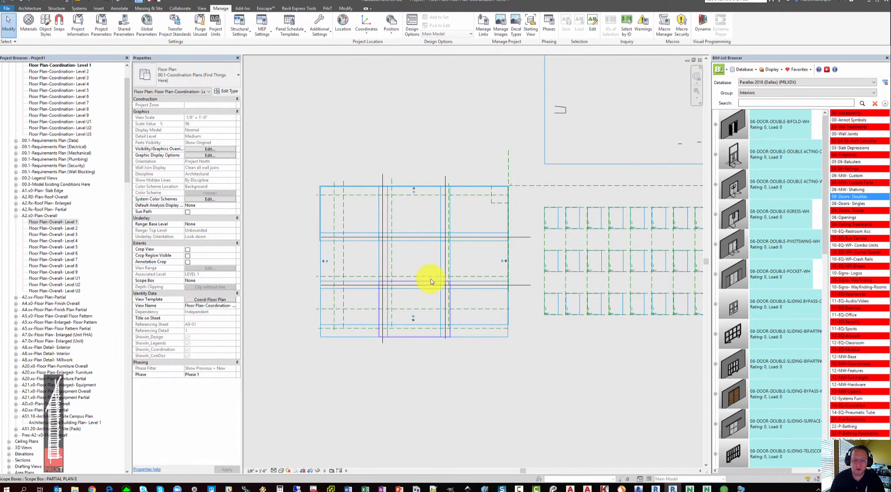
- Draw a closed L-shaped outline of Design-Generic-Ext-10" walls within the partial plan scope boxes, about 460' along the upper edge and 180' along the lower edge
{"action": "middle_click_drag", "start_coordinate": [450, 163], "coordinate": [451, 161]}
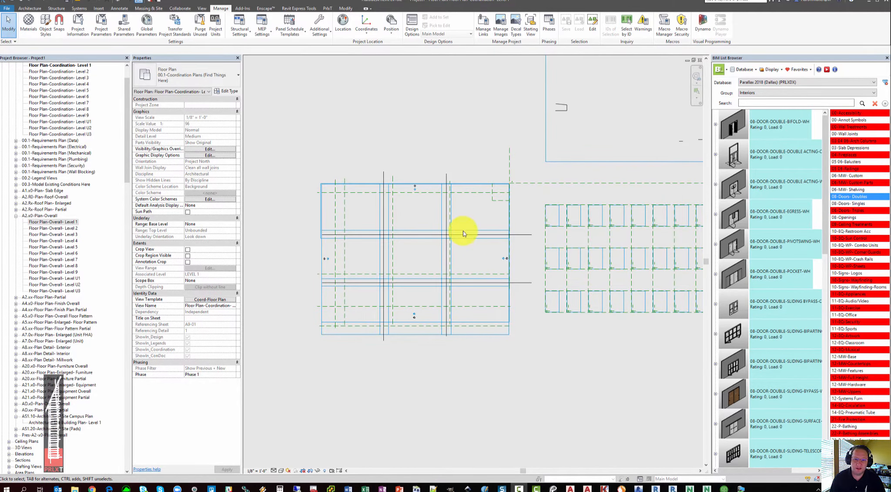
{"action": "left_click", "coordinate": [29, 8]}
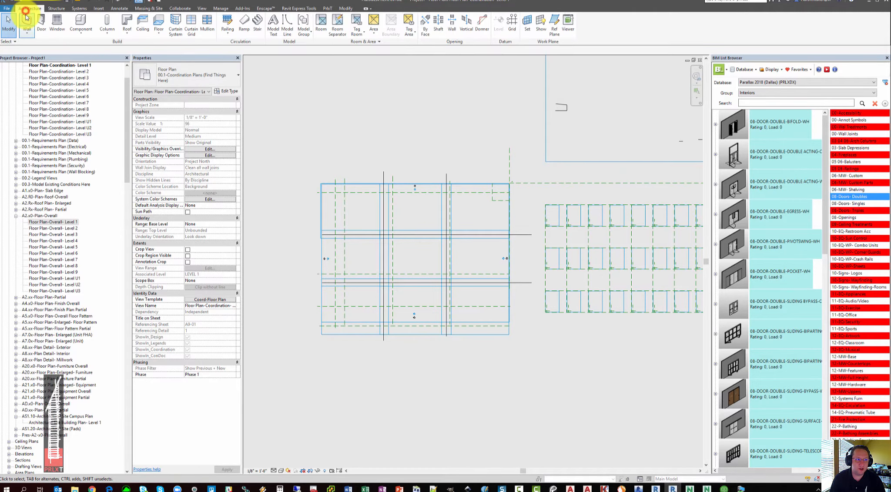
{"action": "key", "text": "Escape"}
{"action": "key", "text": "w"}
{"action": "key", "text": "a"}
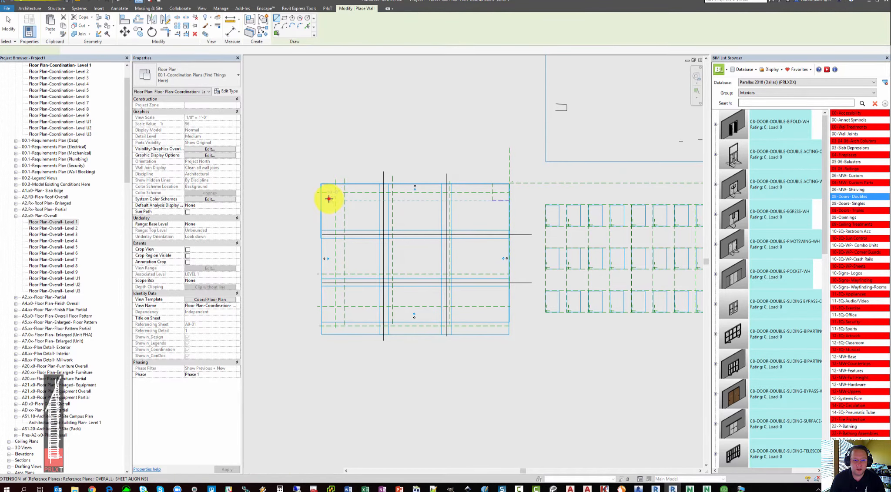
{"action": "left_click", "coordinate": [329, 199]}
{"action": "left_click", "coordinate": [492, 203]}
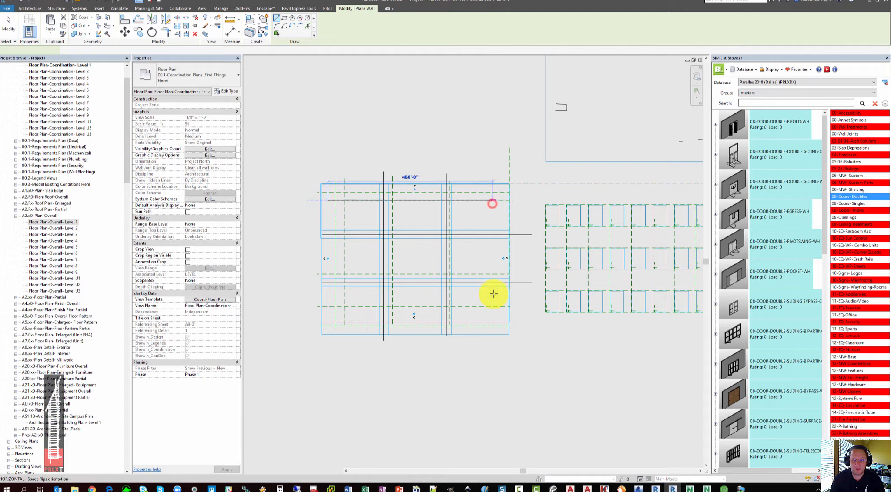
{"action": "left_click", "coordinate": [492, 318]}
{"action": "left_click", "coordinate": [428, 318]}
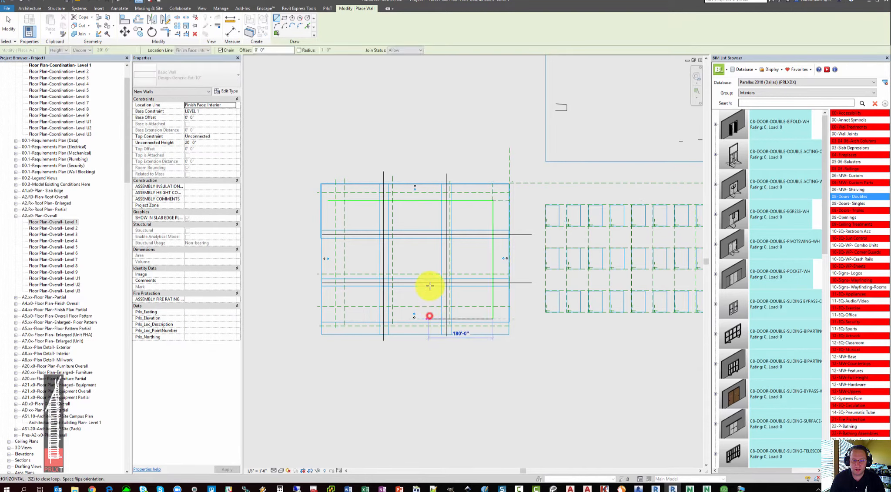
{"action": "left_click", "coordinate": [426, 254]}
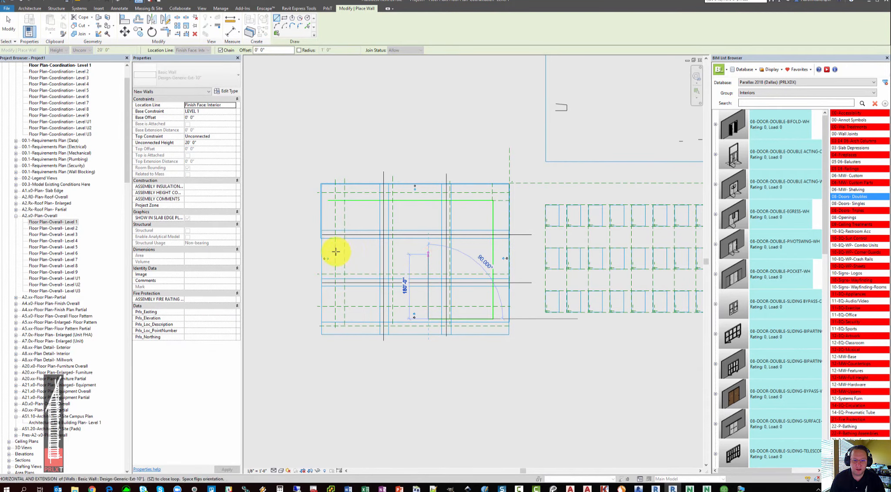
{"action": "left_click", "coordinate": [332, 253]}
{"action": "left_click", "coordinate": [328, 201]}
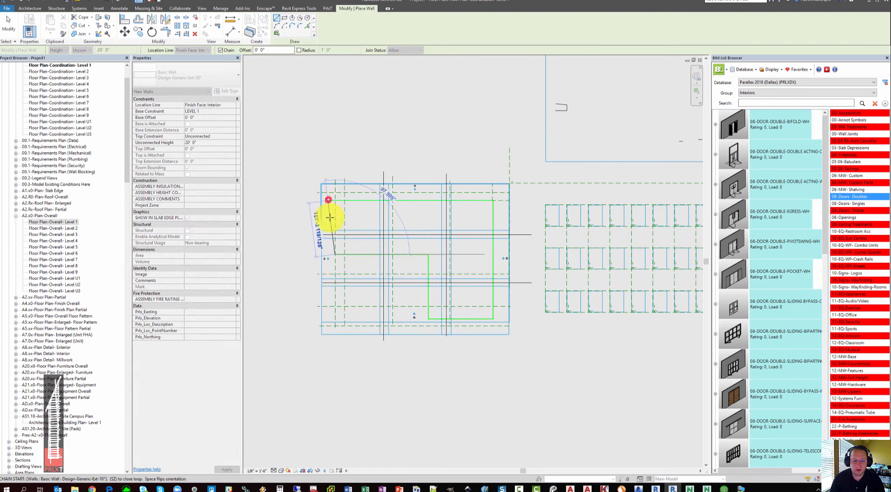
{"action": "key", "text": "Escape"}
{"action": "key", "text": "Escape"}
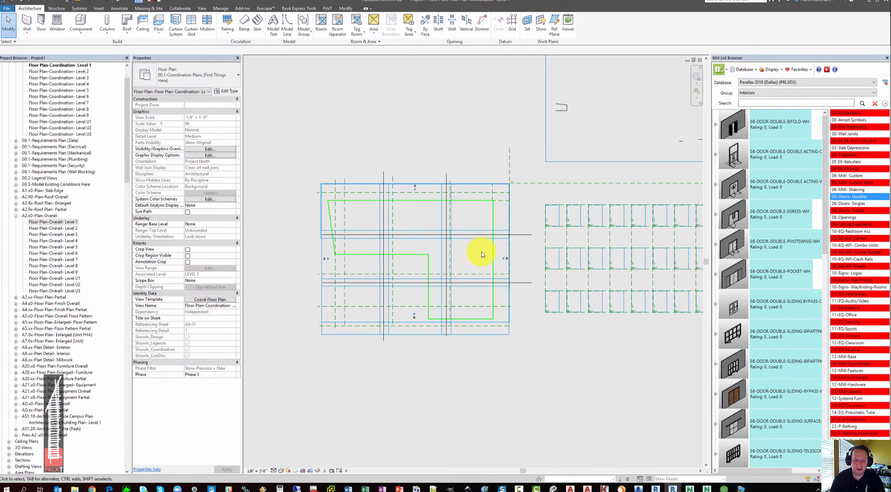
- Move the inner vertical wall of the L-shaped outline toward its outer right wall to narrow the lower leg, and clear the selection
{"action": "left_click", "coordinate": [426, 302]}
{"action": "left_click_drag", "start_coordinate": [425, 300], "coordinate": [457, 290]}
{"action": "left_click", "coordinate": [429, 368]}
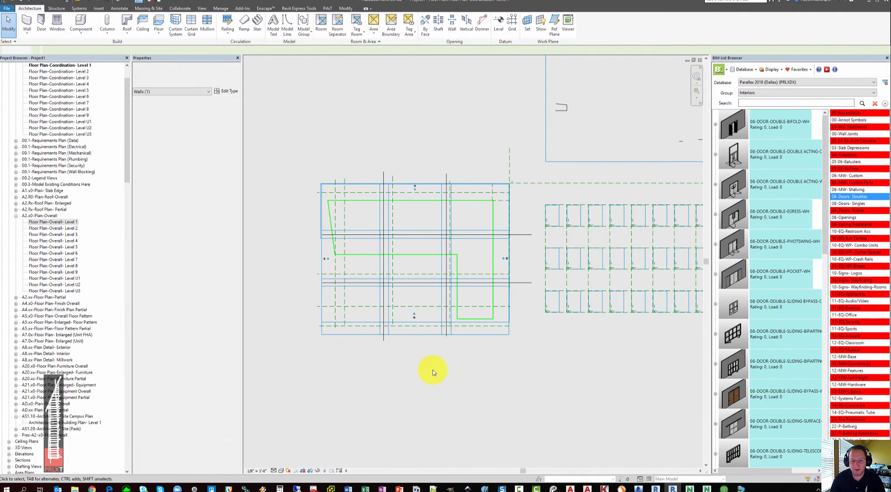
- Identify the lower-left and lower-middle partial plan scope boxes that the wall outline does not reach, selecting both together and clearing the selection
{"action": "left_click", "coordinate": [414, 335]}
{"action": "left_click", "coordinate": [368, 335], "text": "ctrl"}
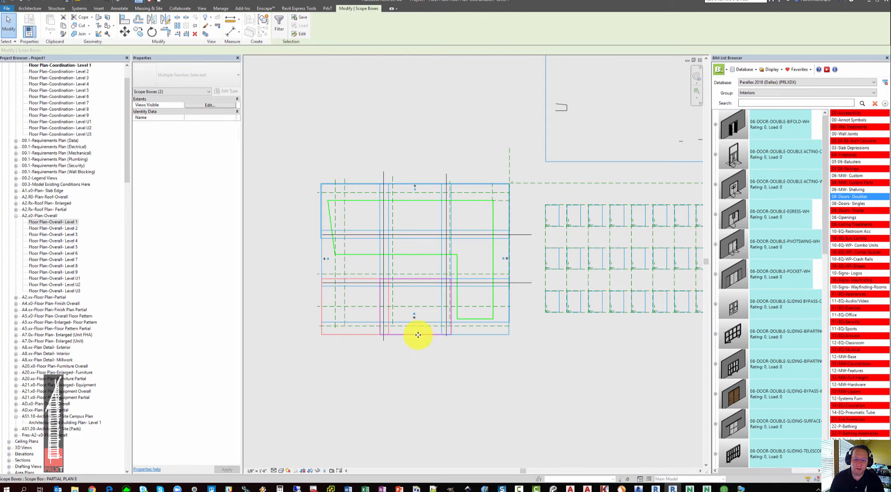
{"action": "left_click", "coordinate": [412, 358]}
{"action": "scroll", "coordinate": [413, 358], "scroll_direction": "down", "scroll_amount": 1}
{"action": "middle_click_drag", "start_coordinate": [412, 366], "coordinate": [389, 377]}
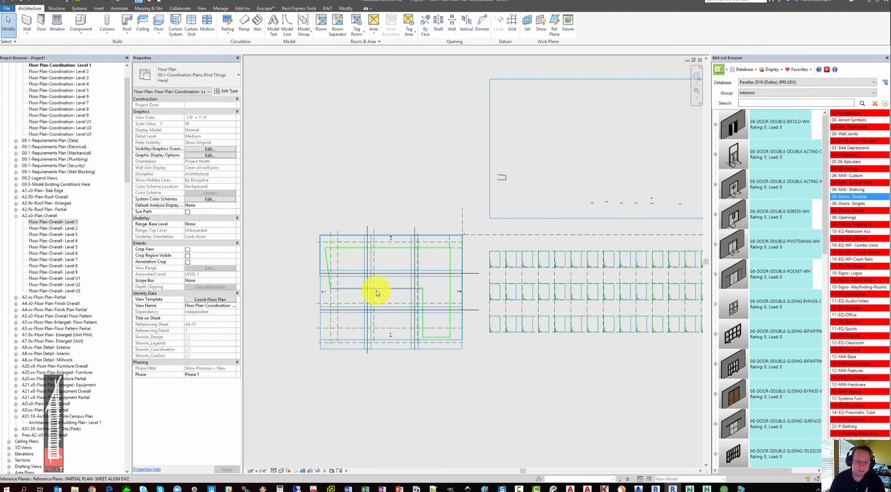
- Review the properties of the Floor Plan-Overall- Level 1 view, including its scope box, and return to the coordination plan
{"action": "left_click_drag", "start_coordinate": [128, 156], "coordinate": [134, 139]}
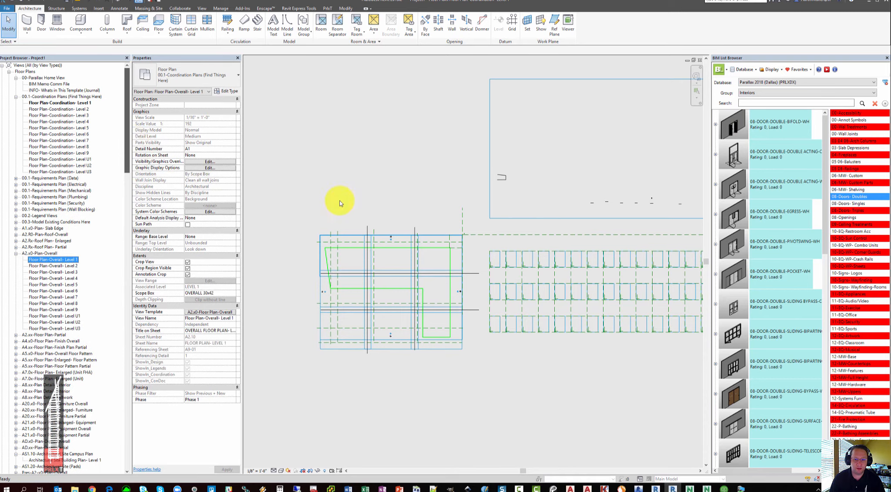
{"action": "left_click", "coordinate": [357, 208]}
- Select the whole grid of small scope boxes and reference planes beside the building area to show its extent, and clear the selection
{"action": "middle_click_drag", "start_coordinate": [460, 237], "coordinate": [408, 233]}
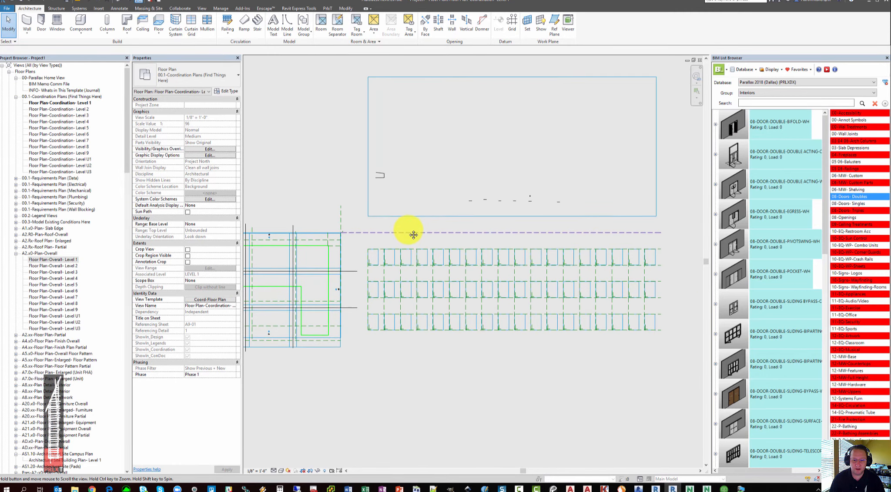
{"action": "scroll", "coordinate": [391, 235], "scroll_direction": "down", "scroll_amount": 1}
{"action": "left_click_drag", "start_coordinate": [357, 239], "coordinate": [639, 333]}
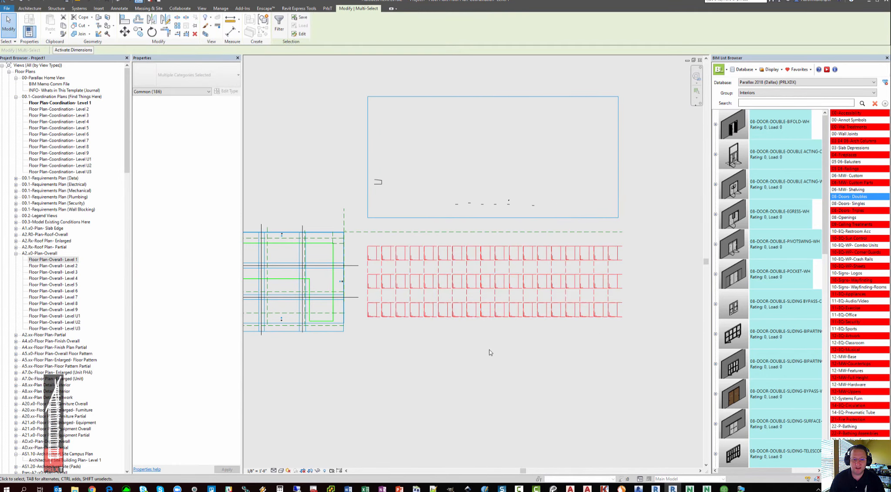
{"action": "left_click", "coordinate": [439, 351]}
- Check the name of the first small scope box in the upper row of the grid, and clear the selection
{"action": "scroll", "coordinate": [379, 251], "scroll_direction": "up", "scroll_amount": 5}
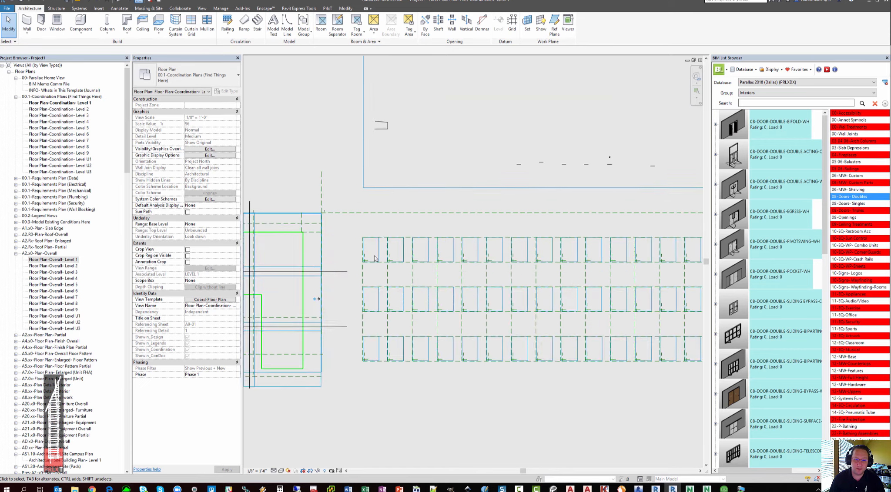
{"action": "left_click", "coordinate": [380, 245]}
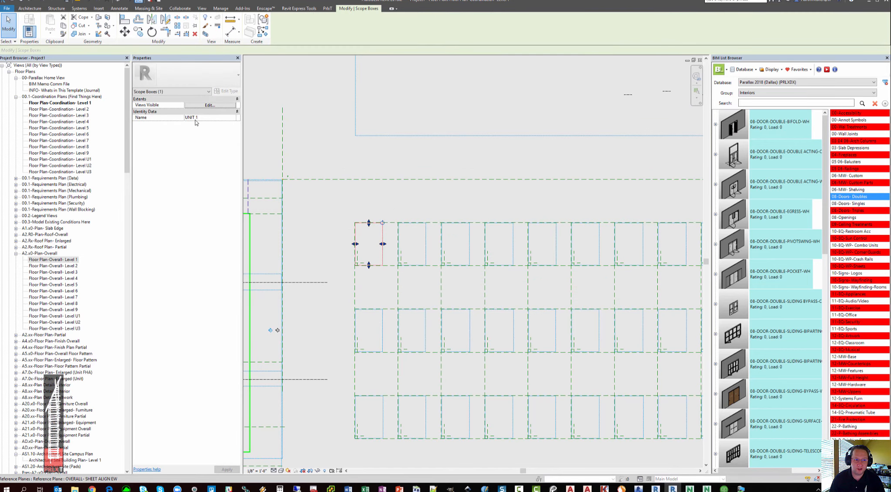
{"action": "left_click", "coordinate": [403, 212]}
{"action": "scroll", "coordinate": [402, 211], "scroll_direction": "down", "scroll_amount": 5}
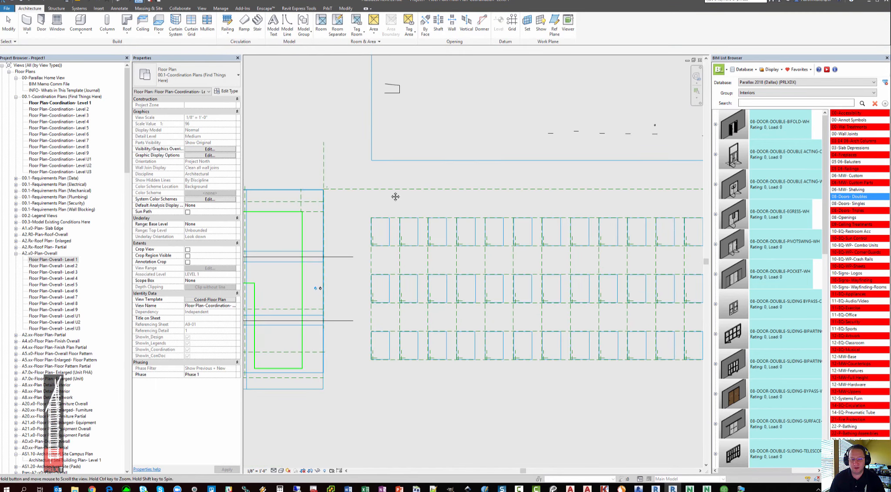
{"action": "middle_click_drag", "start_coordinate": [392, 215], "coordinate": [392, 217]}
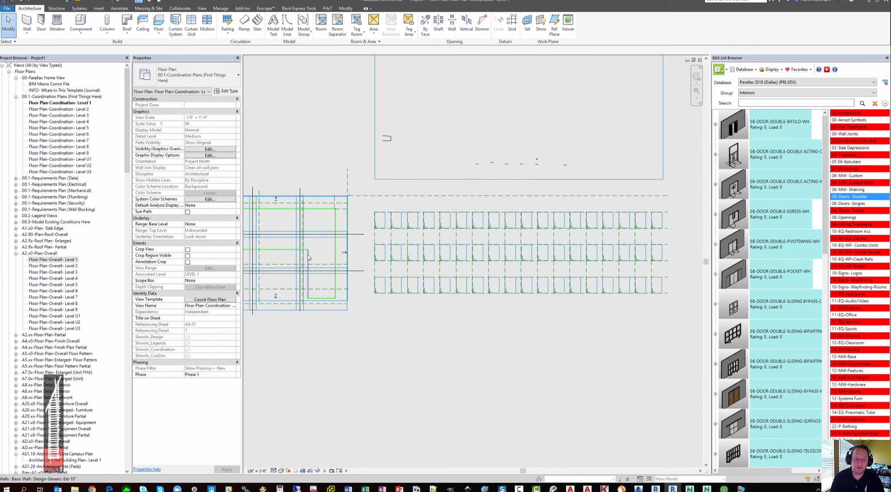
{"action": "scroll", "coordinate": [353, 255], "scroll_direction": "down", "scroll_amount": 1}
{"action": "scroll", "coordinate": [330, 263], "scroll_direction": "down", "scroll_amount": 1}
{"action": "middle_click_drag", "start_coordinate": [348, 266], "coordinate": [427, 288]}
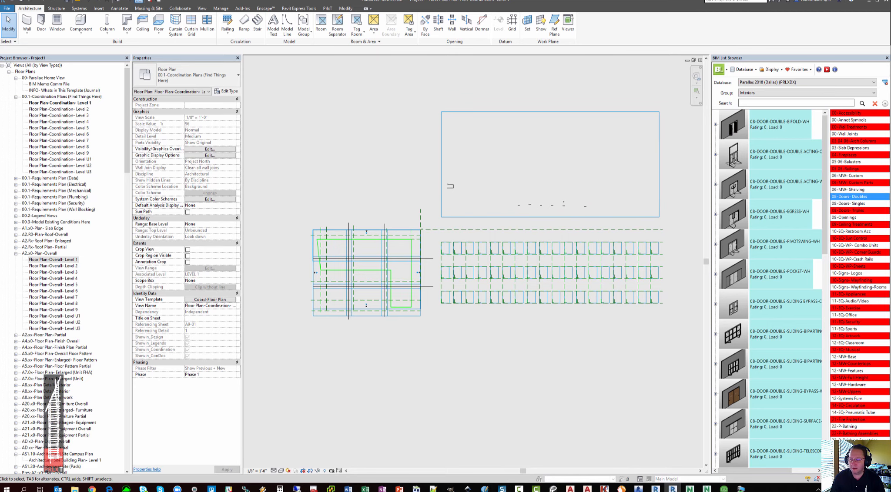